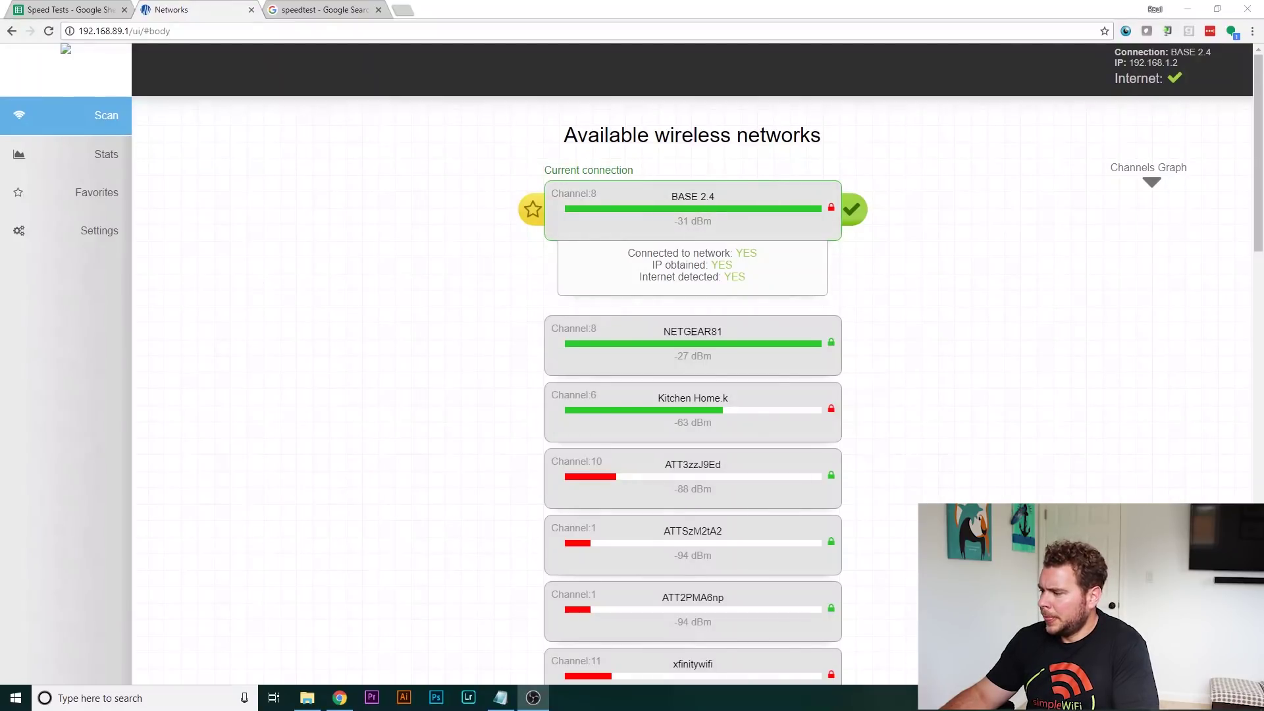
- Confirm the laptop is on PiFi + ASUS 2.4 and rerun the Google internet speed test
{"action": "left_click", "coordinate": [1182, 698]}
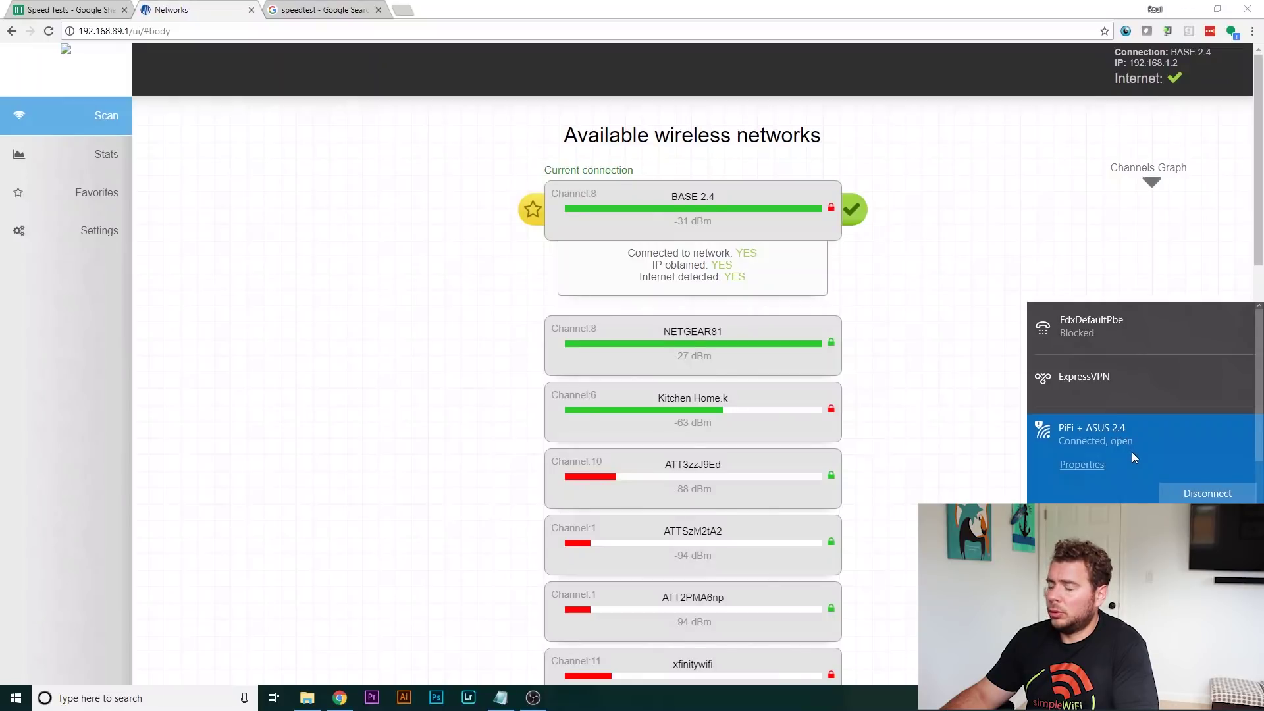
{"action": "left_click", "coordinate": [293, 6]}
{"action": "left_click", "coordinate": [727, 441]}
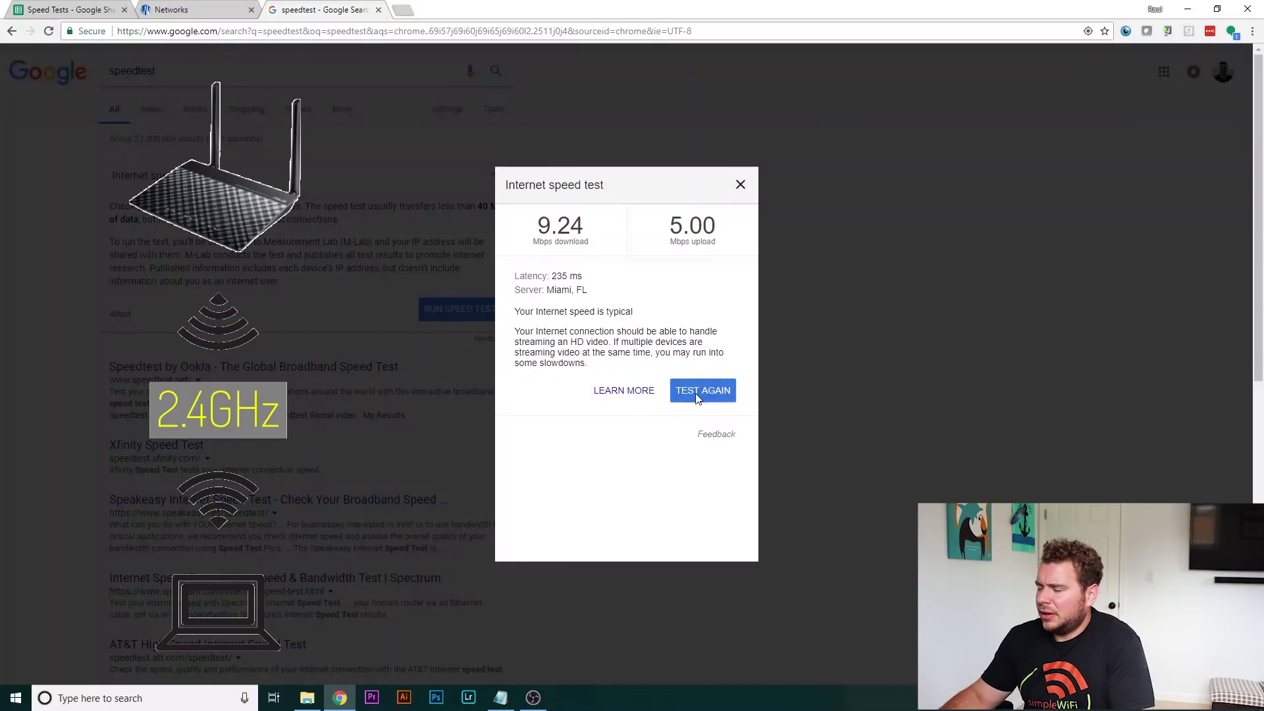
- Return to the Speed Tests spreadsheet after the 9.24 Mbps down / 5.00 Mbps up result
{"action": "left_click", "coordinate": [69, 9]}
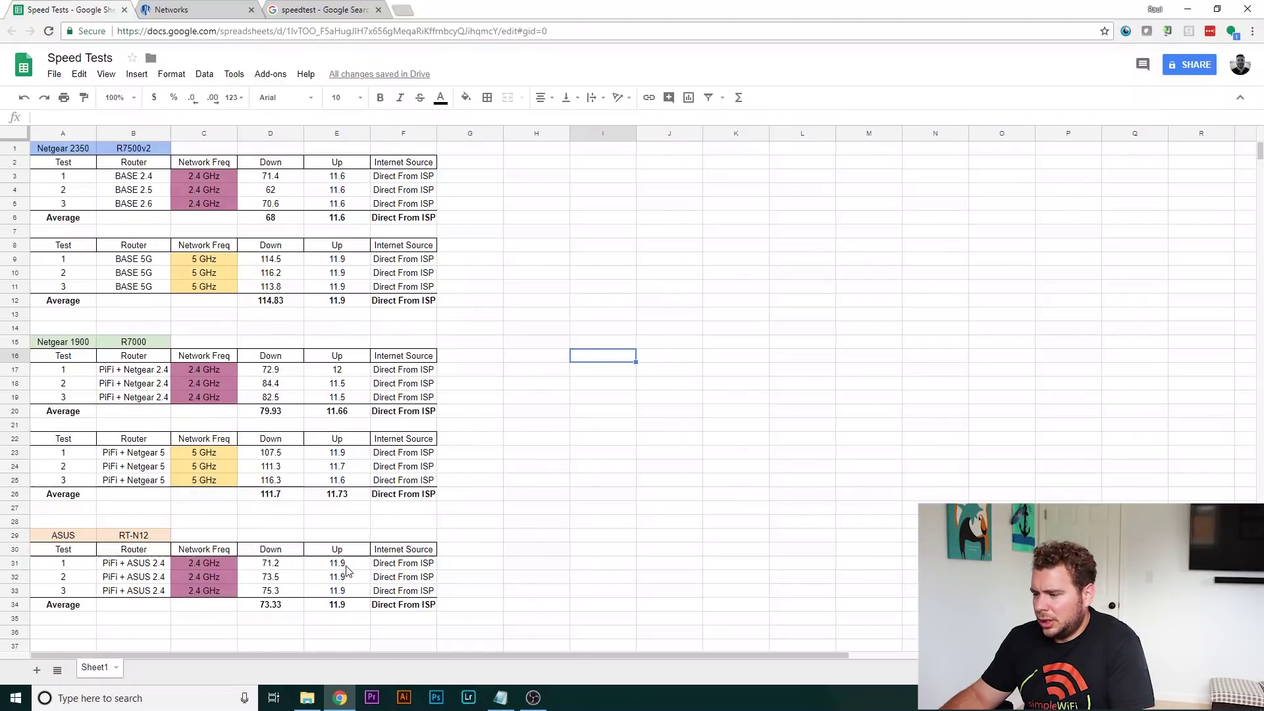
- Check the speed test result against the Speed Tests sheet, then show the PiFi Networks page
{"action": "left_click", "coordinate": [317, 8]}
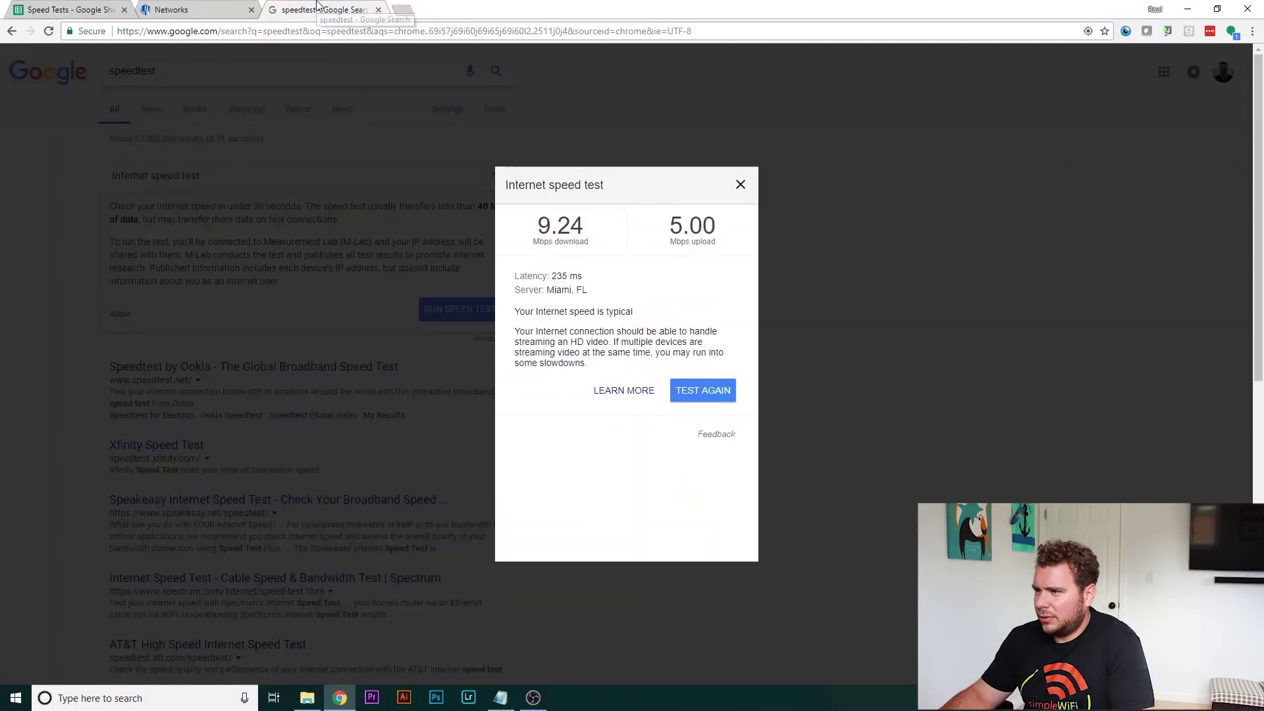
{"action": "left_click", "coordinate": [91, 7]}
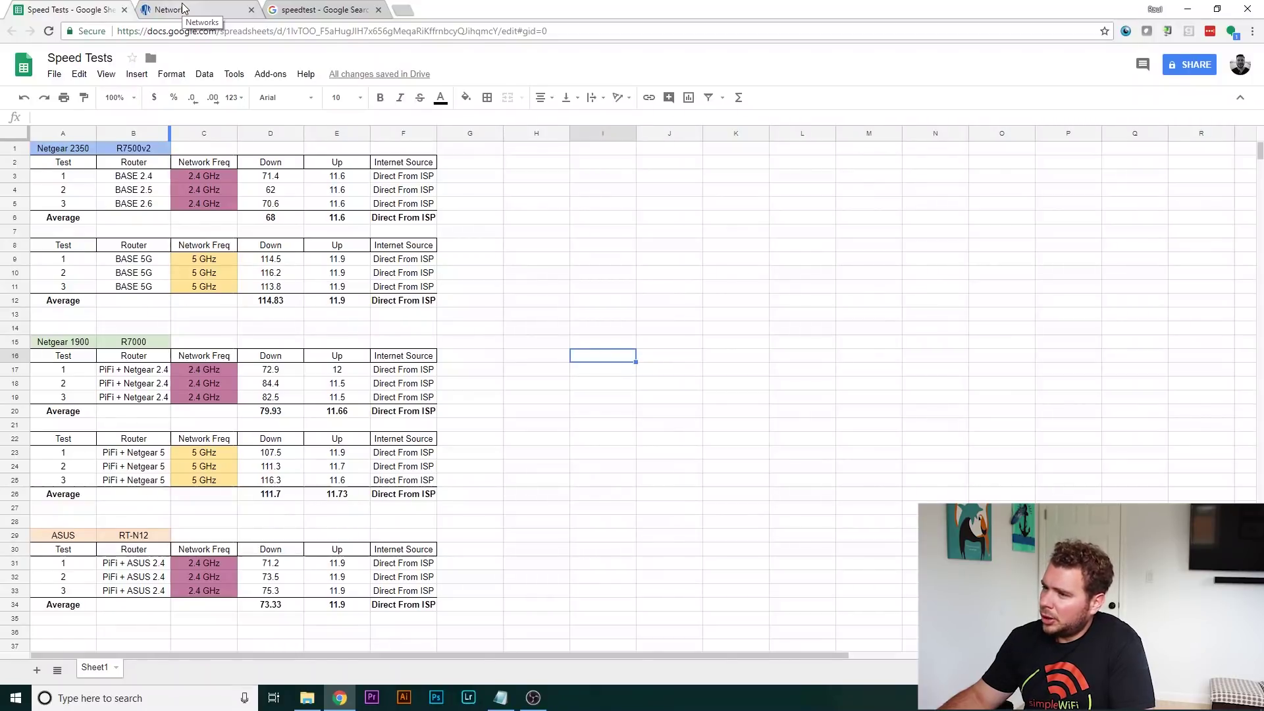
{"action": "left_click", "coordinate": [198, 9]}
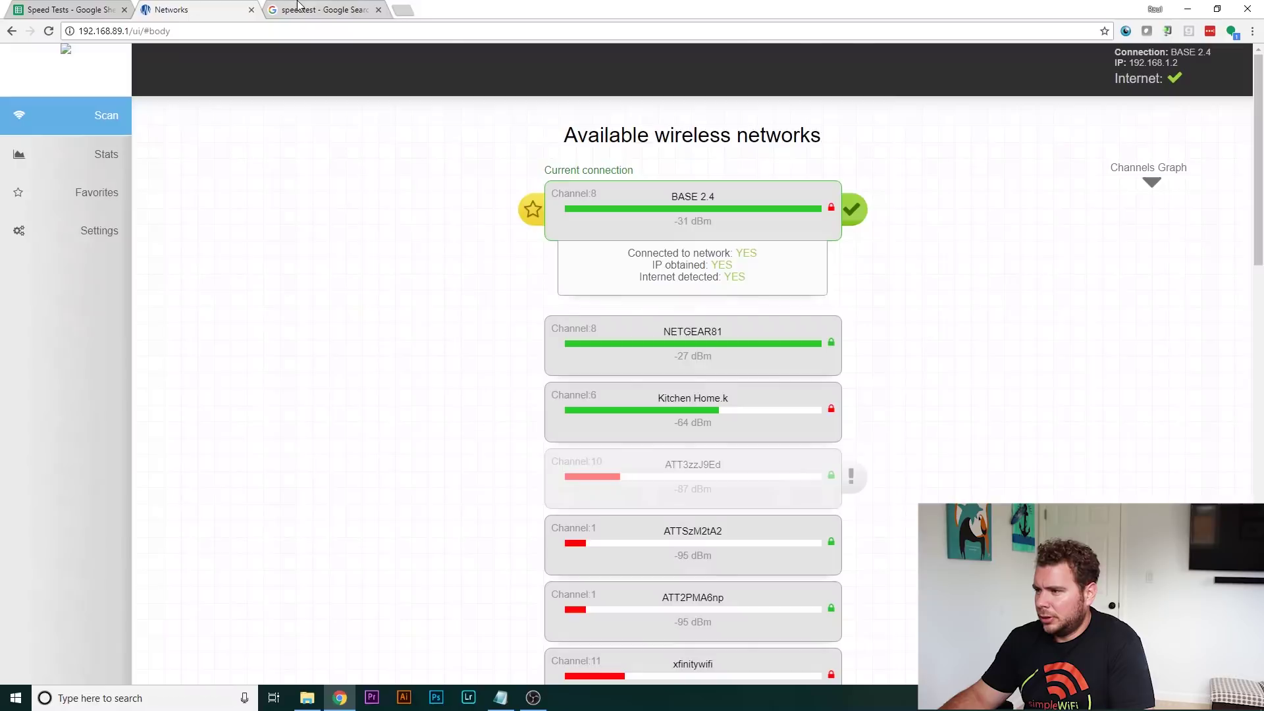
- Switch the laptop's Wi-Fi from PiFi + ASUS 2.4 to PiFi + Netgear 2.4
{"action": "left_click", "coordinate": [320, 10]}
{"action": "left_click", "coordinate": [217, 9]}
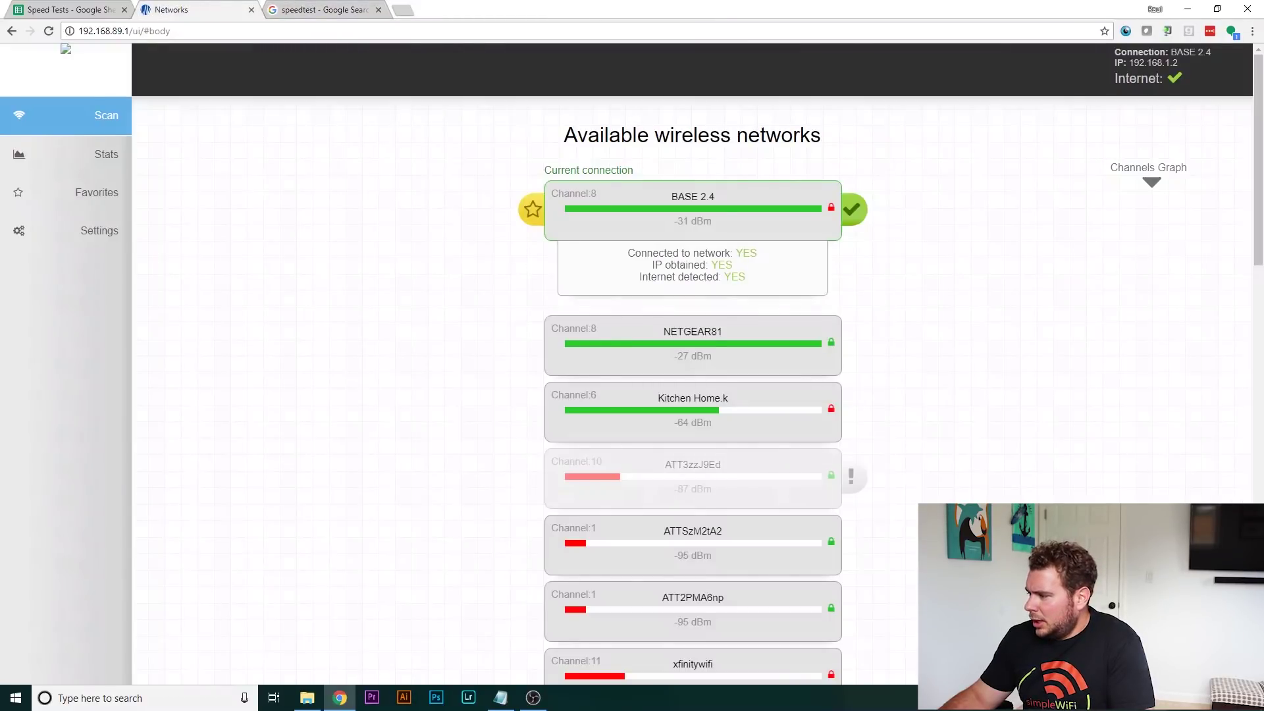
{"action": "left_click", "coordinate": [1166, 698]}
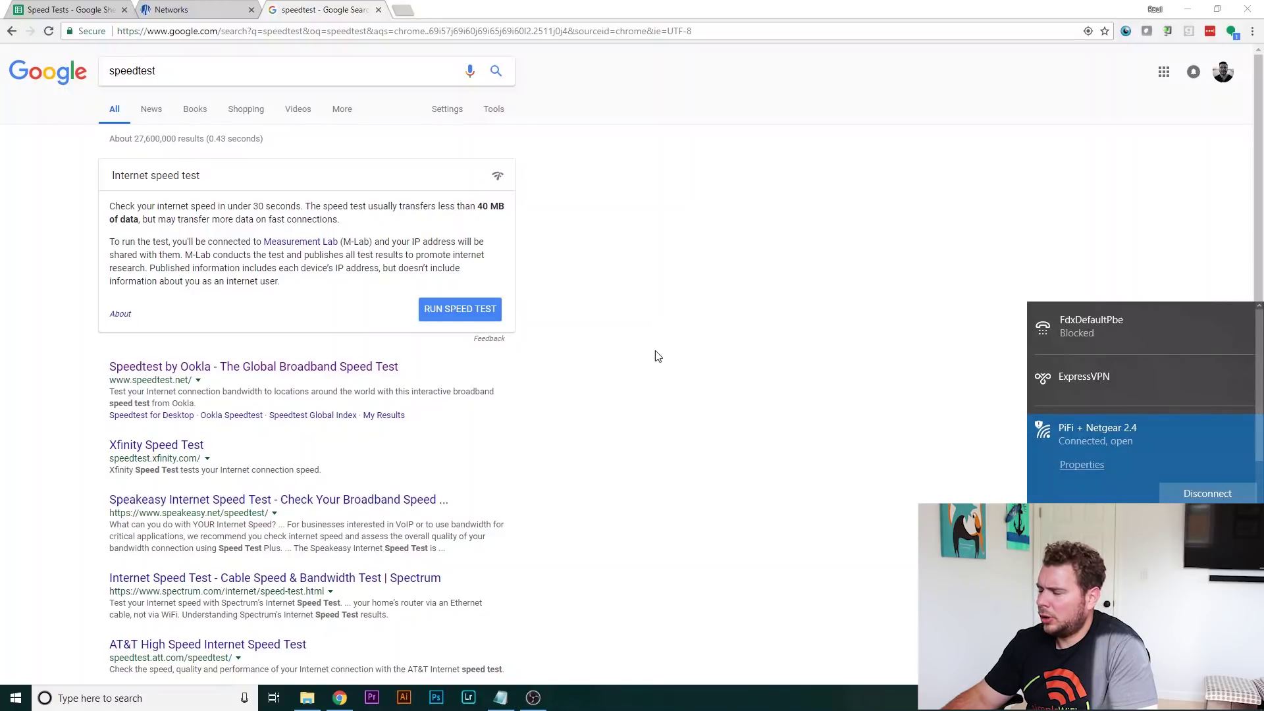
{"action": "left_click", "coordinate": [193, 7]}
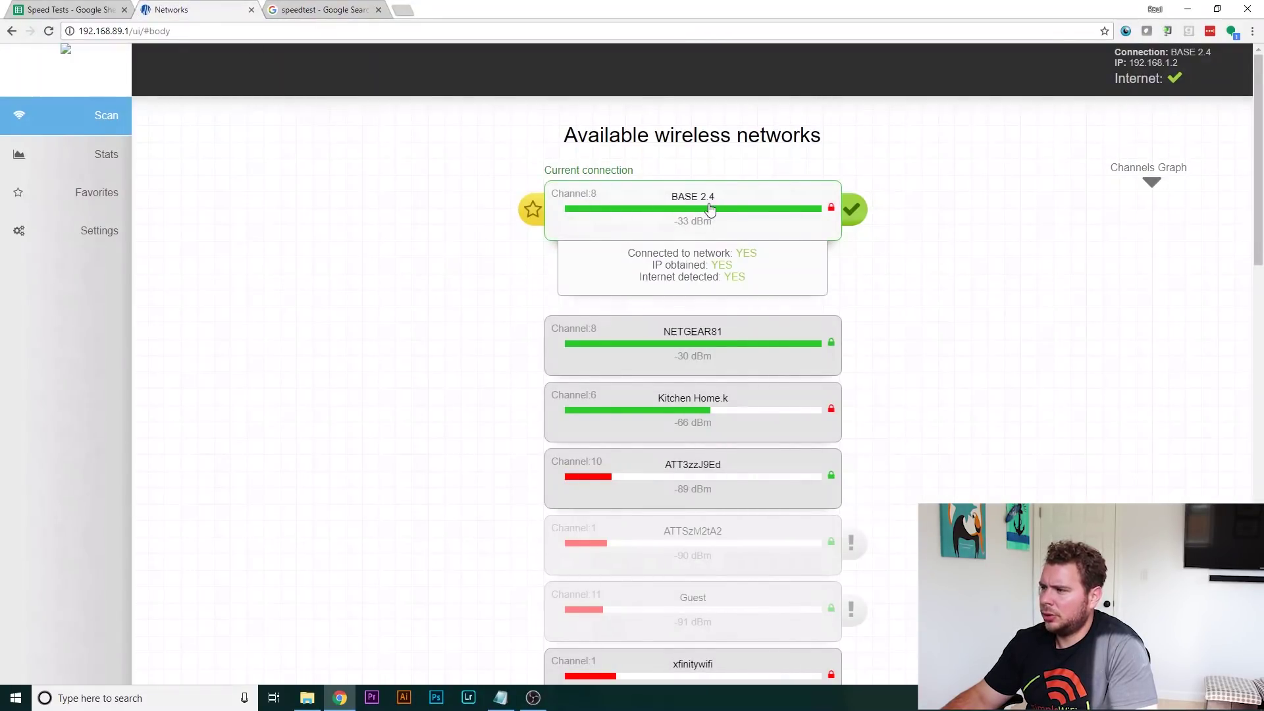
- Run a speed test over PiFi + Netgear 2.4, getting 16.5 Mbps down and 2.97 Mbps up
{"action": "left_click", "coordinate": [354, 8]}
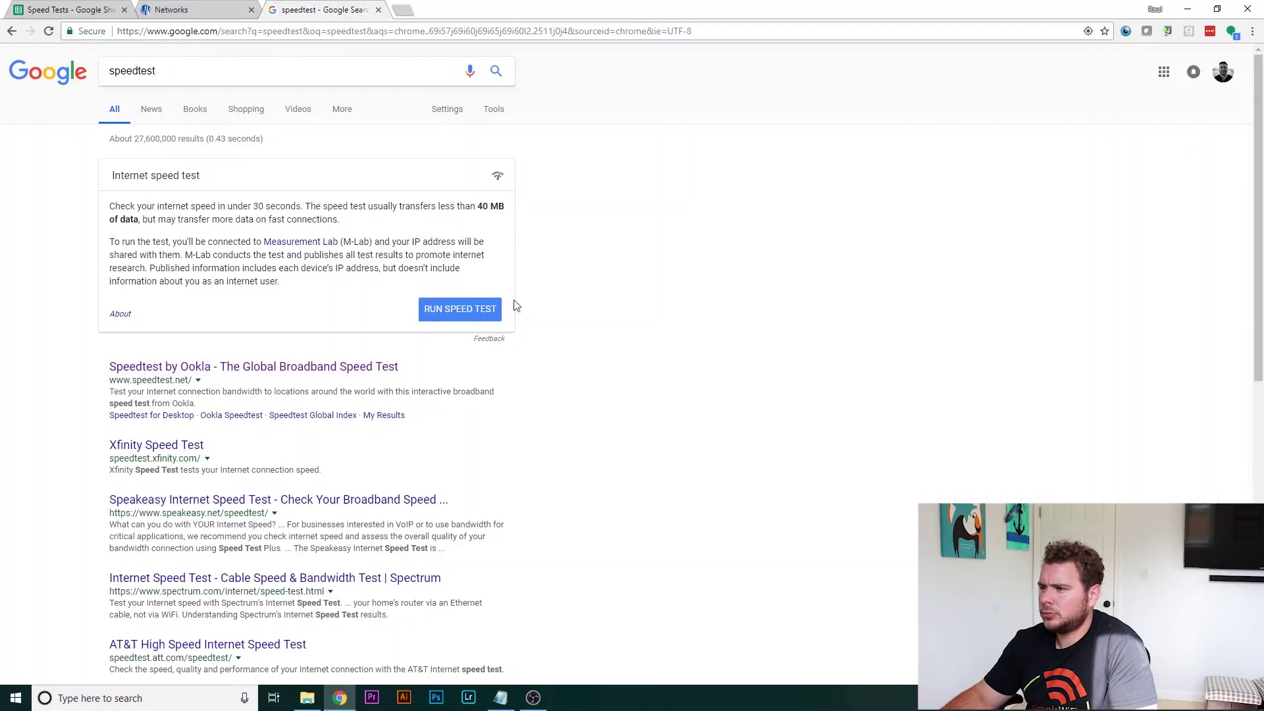
{"action": "left_click", "coordinate": [485, 308]}
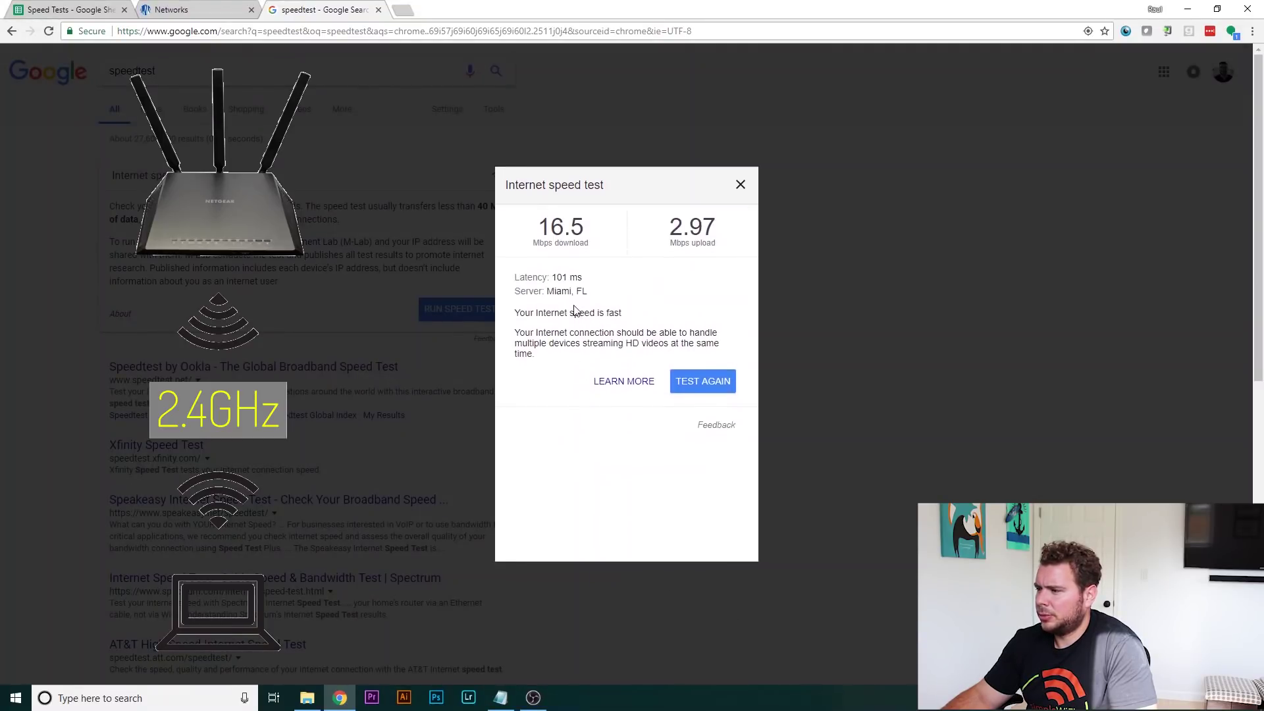
{"action": "left_click", "coordinate": [90, 9]}
- Enter 16.5 as the PiFi download in cell I22 and copy it
{"action": "left_click", "coordinate": [590, 439]}
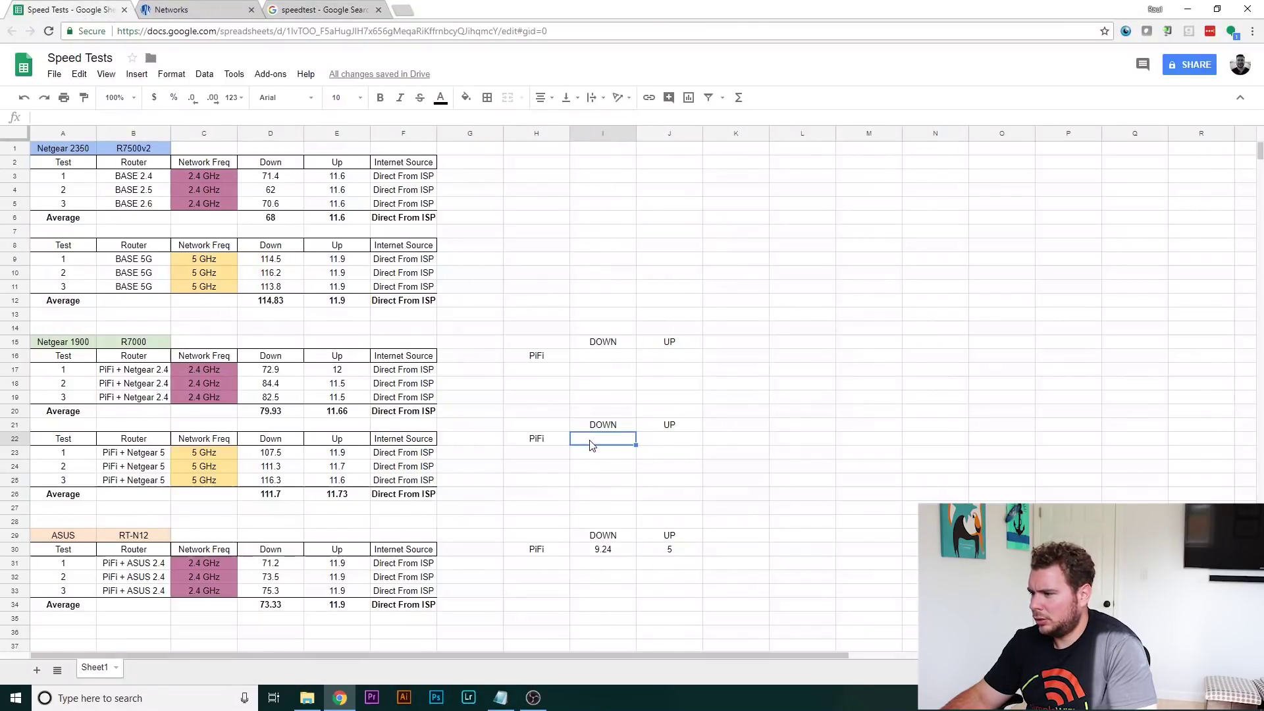
{"action": "type", "text": "16.5"}
{"action": "key", "text": "Tab"}
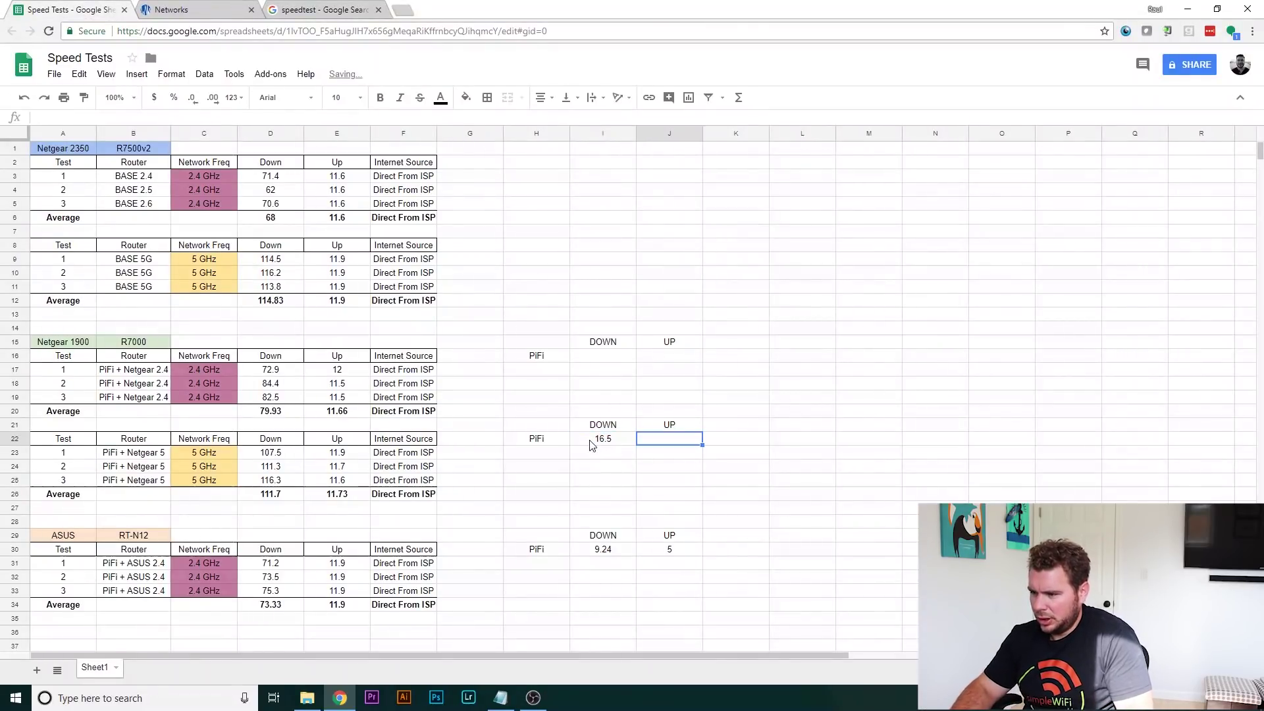
{"action": "left_click", "coordinate": [595, 445]}
{"action": "key", "text": "ctrl+c"}
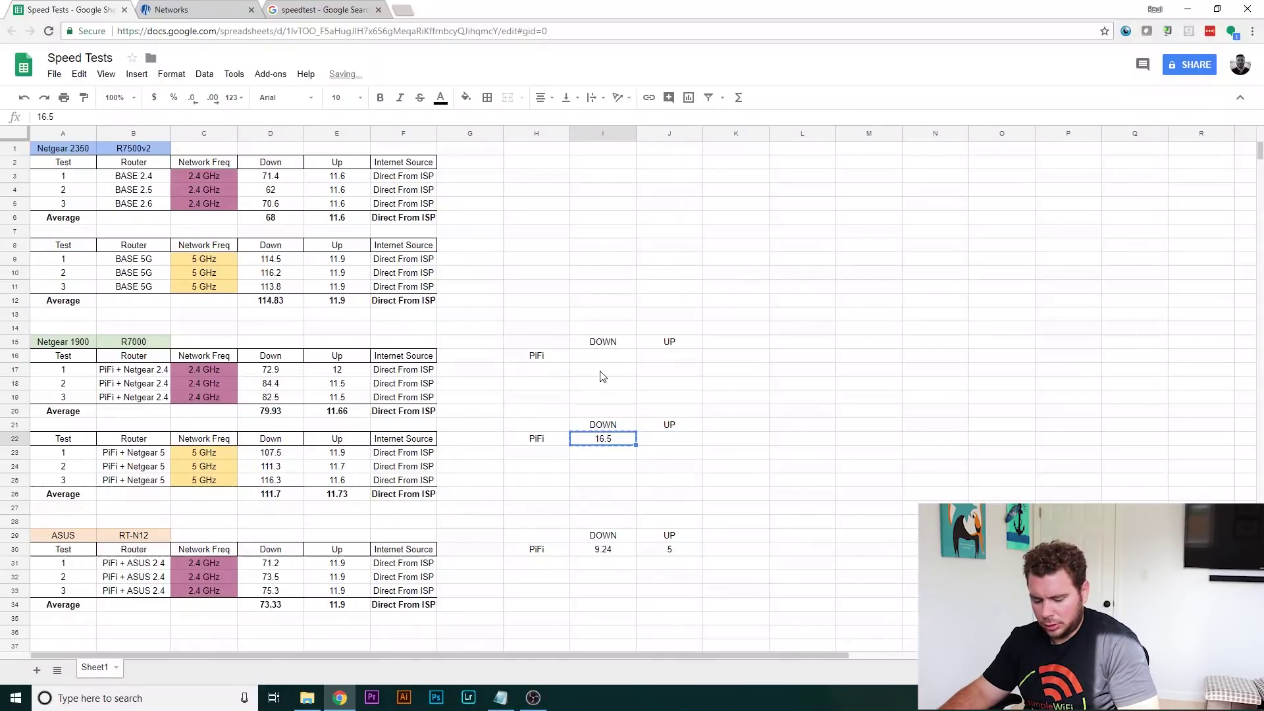
- Put 16.5 in I16 and 3 in J16, and clear the misplaced 16.5 from I22
{"action": "left_click", "coordinate": [598, 363]}
{"action": "type", "text": "16.5"}
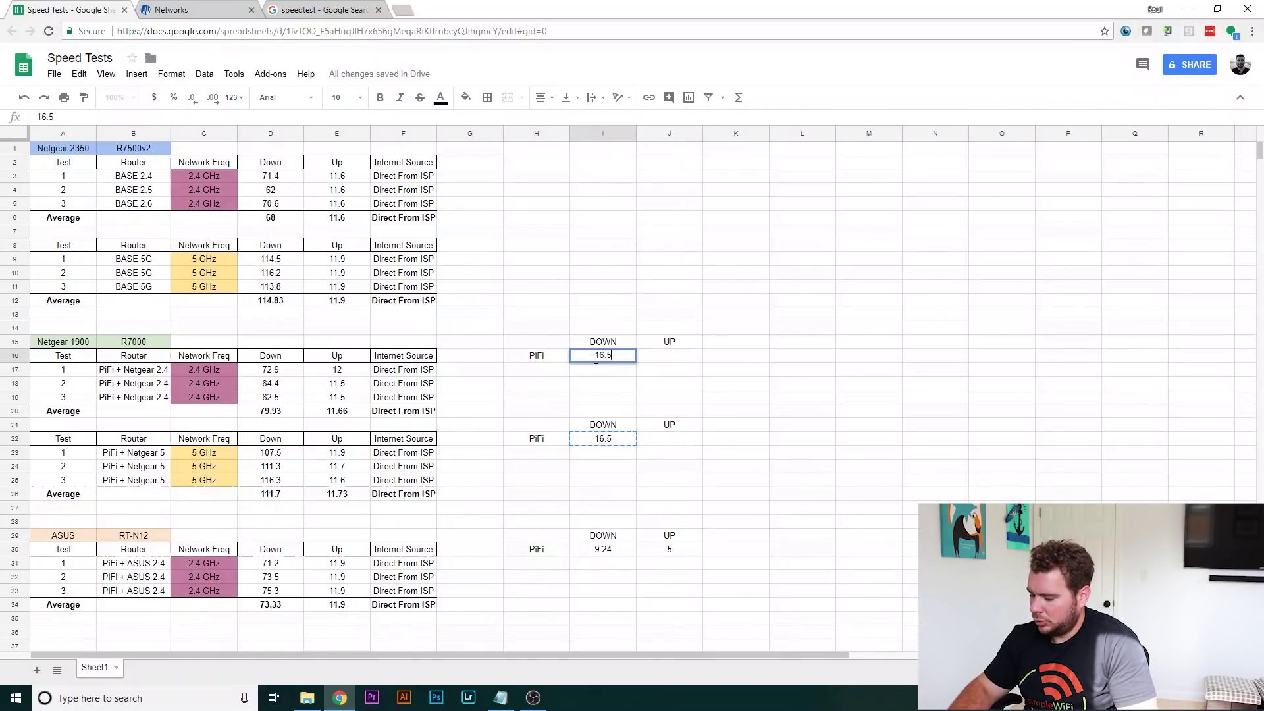
{"action": "key", "text": "Tab"}
{"action": "type", "text": "3"}
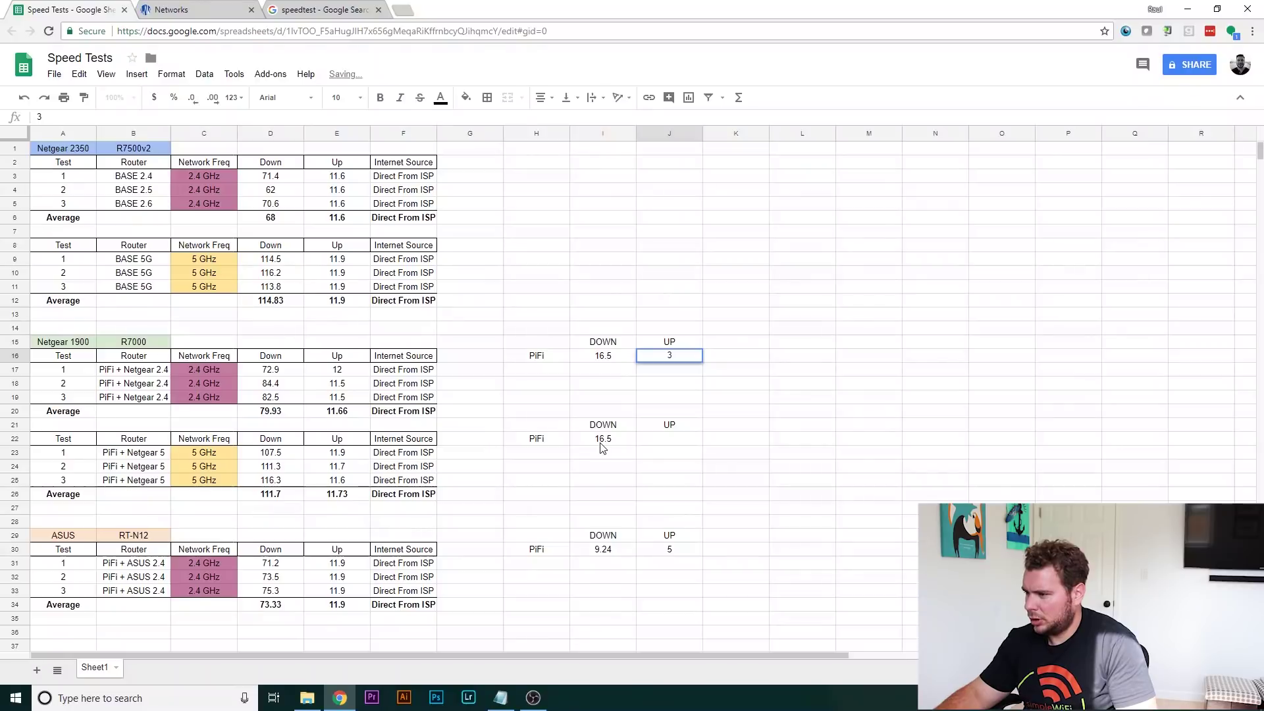
{"action": "left_click", "coordinate": [601, 446]}
{"action": "key", "text": "Delete"}
{"action": "key", "text": "Down"}
{"action": "key", "text": "Down"}
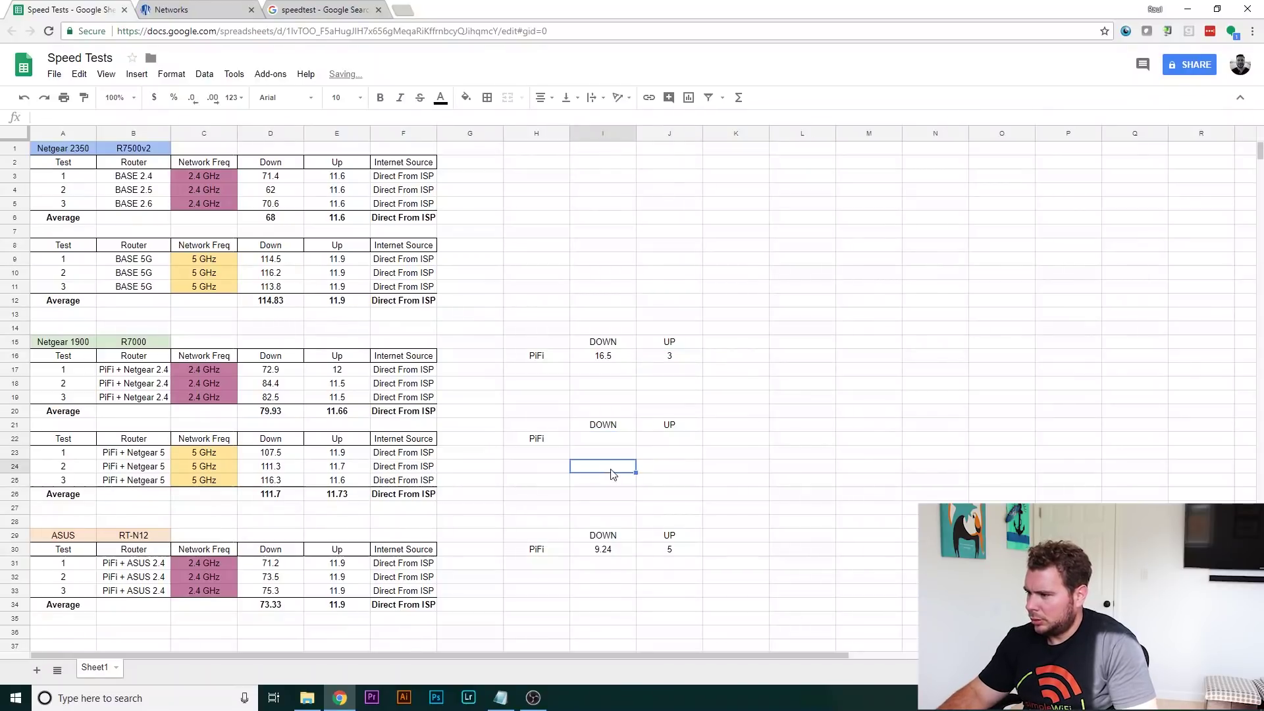
{"action": "left_click", "coordinate": [339, 9]}
- Connect the laptop to the PiFi + Netgear 5 Wi-Fi network
{"action": "left_click", "coordinate": [1185, 698]}
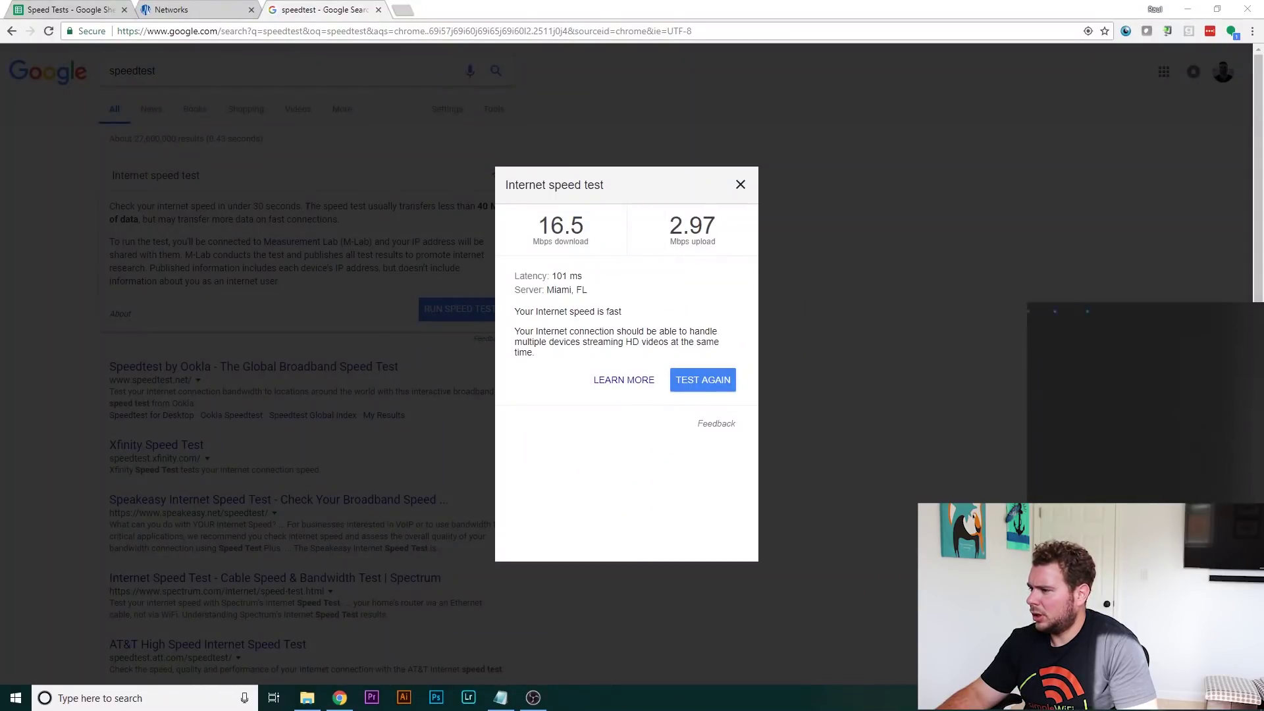
{"action": "left_click", "coordinate": [1125, 436]}
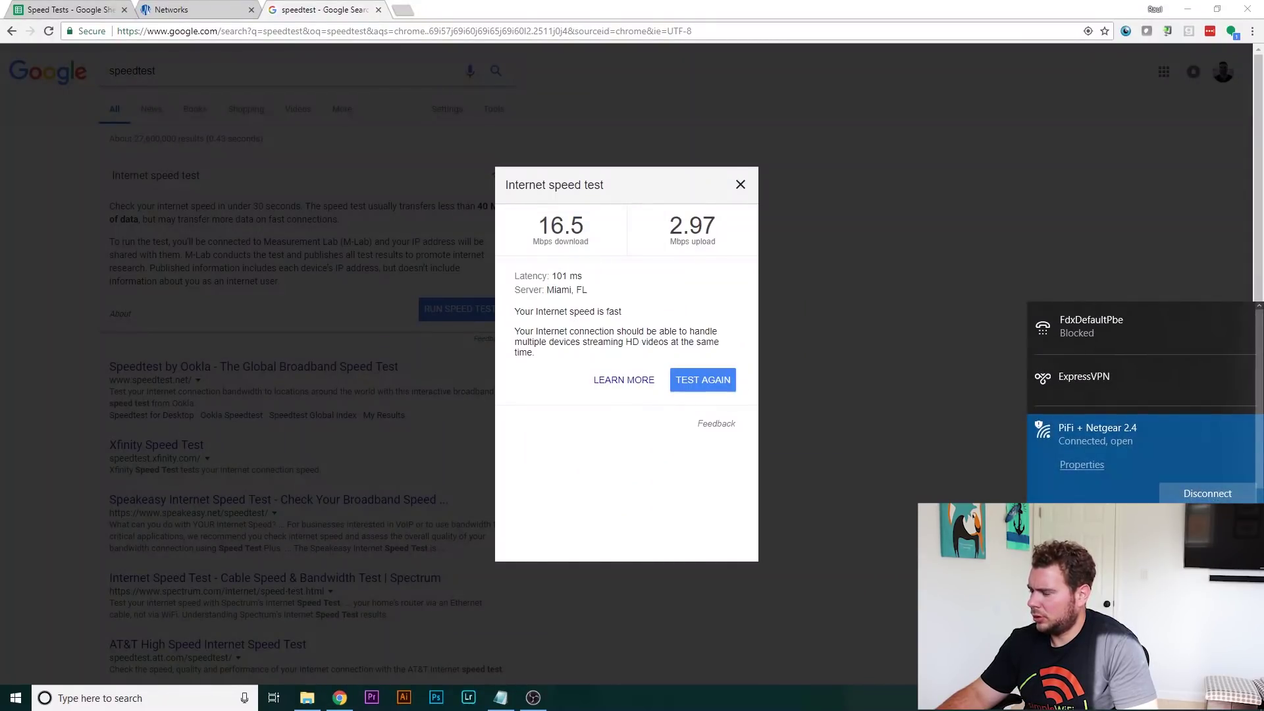
{"action": "left_click", "coordinate": [1107, 476]}
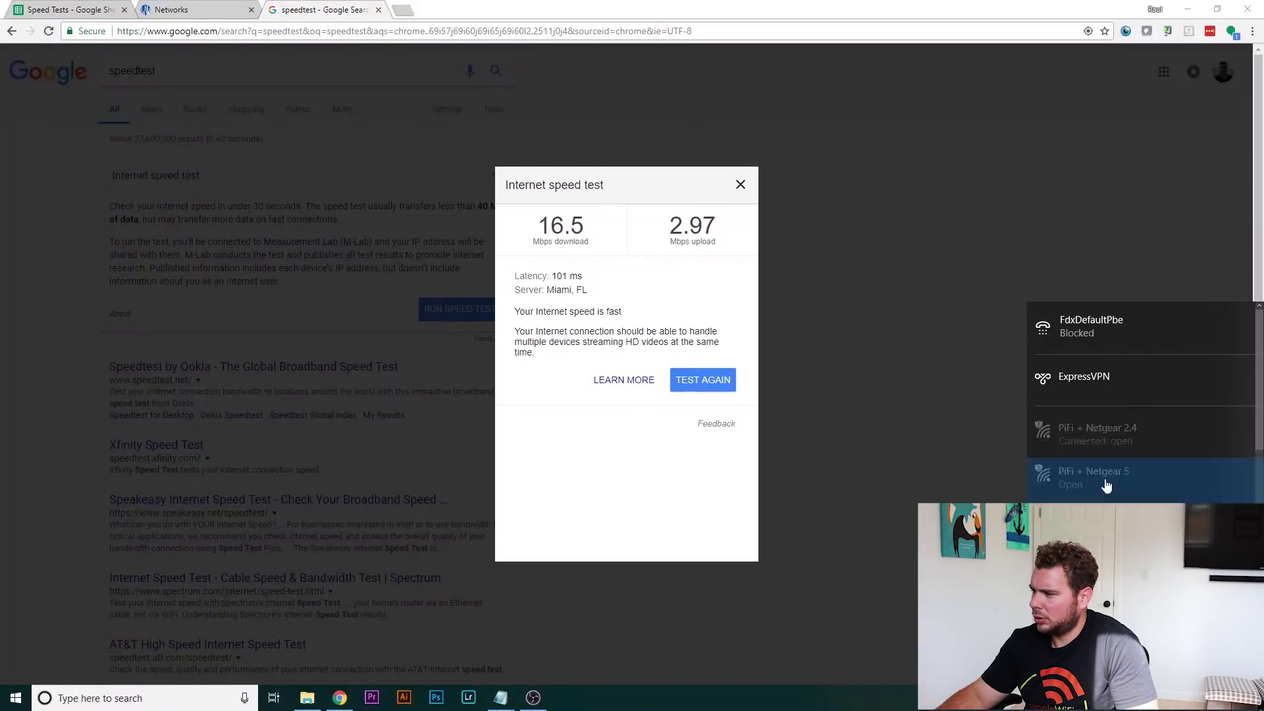
- Close the old result, reload the page and run a new speed test (36.0 down, 11.7 up)
{"action": "left_click", "coordinate": [739, 183]}
{"action": "left_click", "coordinate": [46, 32]}
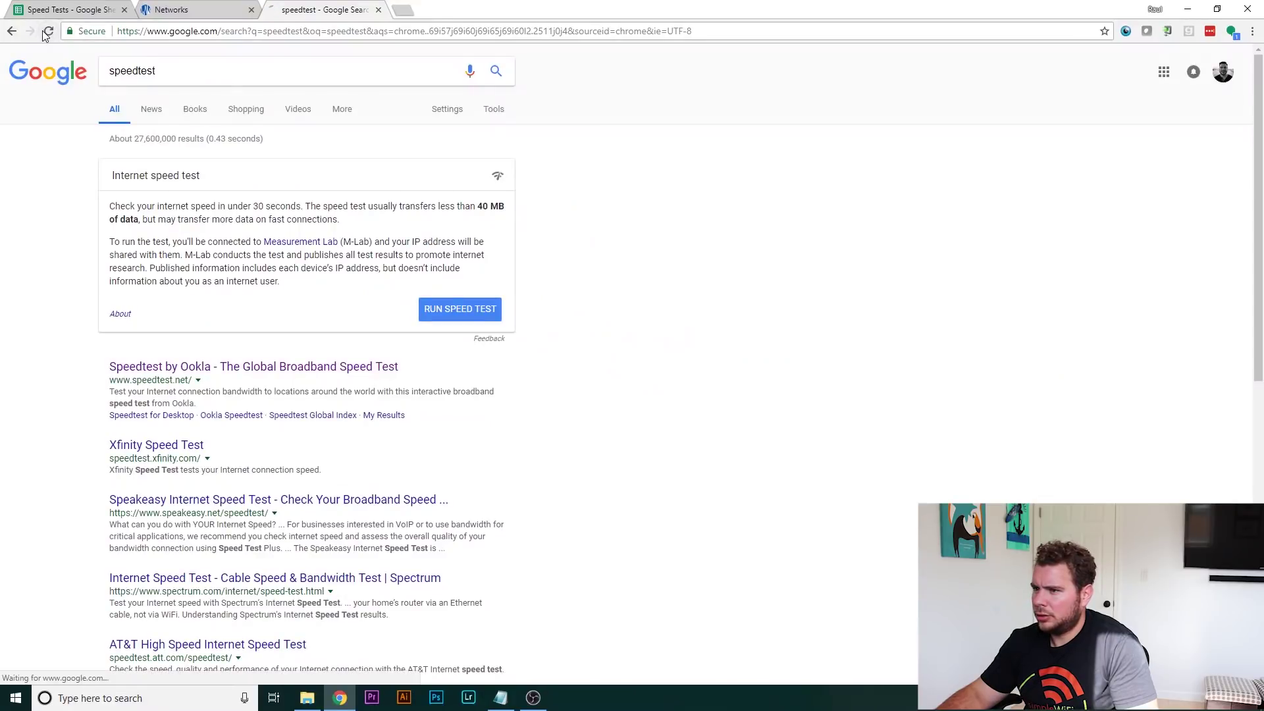
{"action": "left_click", "coordinate": [456, 312]}
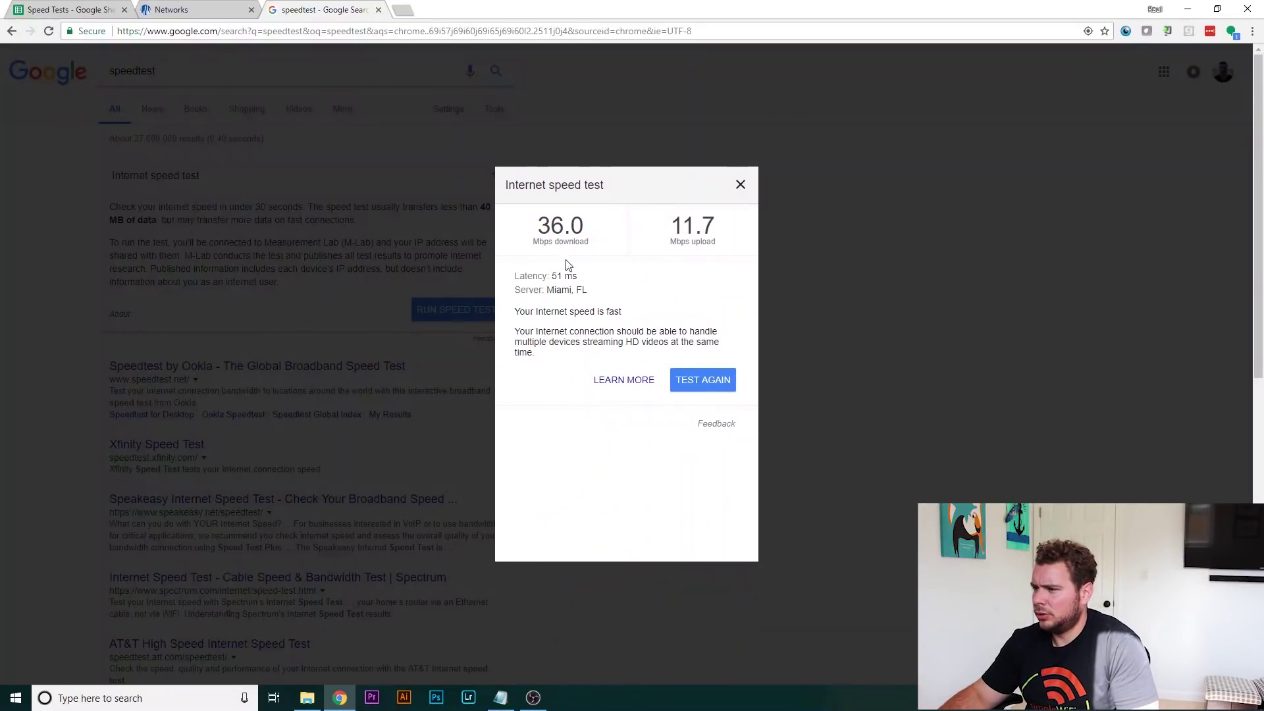
- Enter 36 in I22 and 11.7 in J22 for the PiFi + Netgear 5 row
{"action": "key", "text": "ctrl+1"}
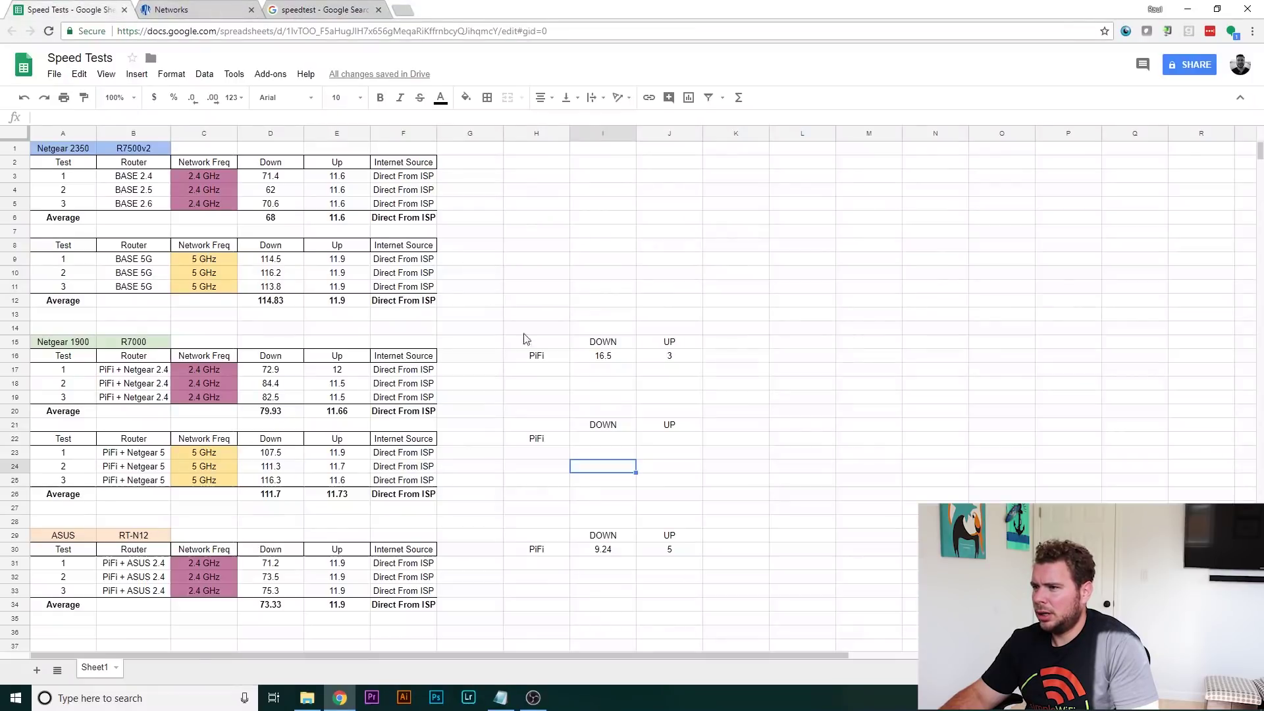
{"action": "left_click", "coordinate": [619, 440]}
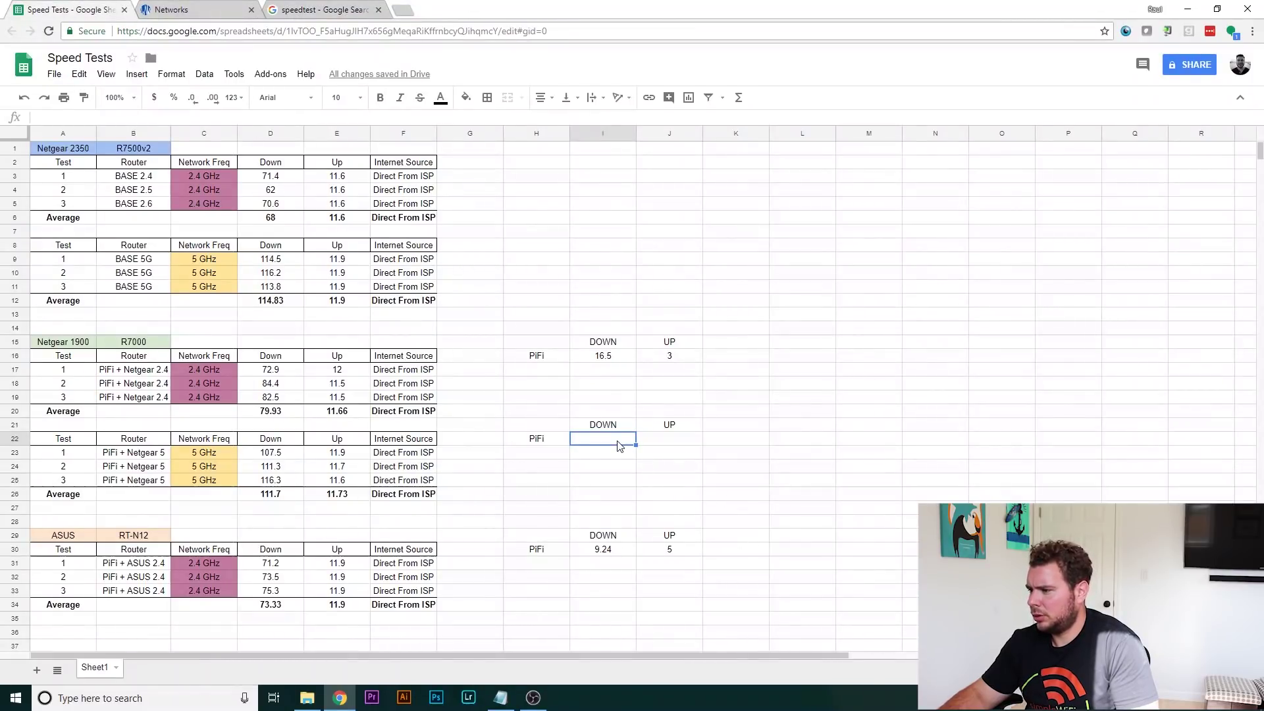
{"action": "type", "text": "36"}
{"action": "key", "text": "Tab"}
{"action": "type", "text": "11."}
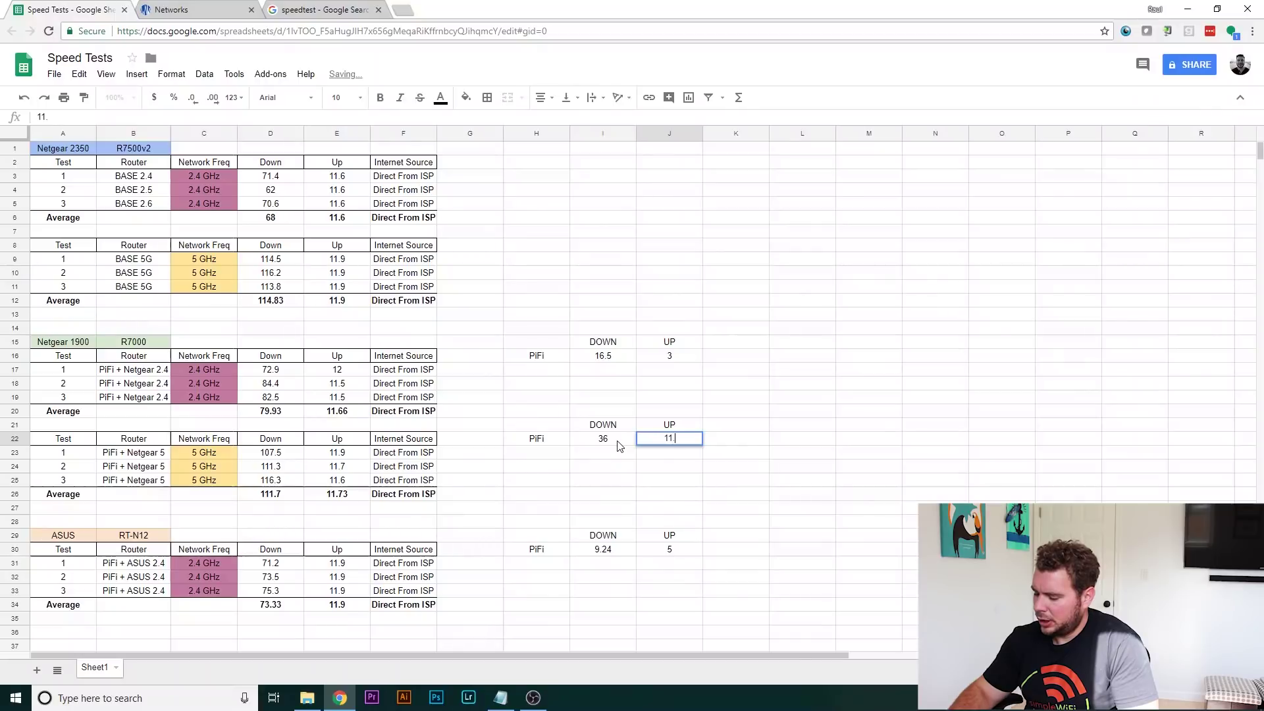
{"action": "key", "text": "Return"}
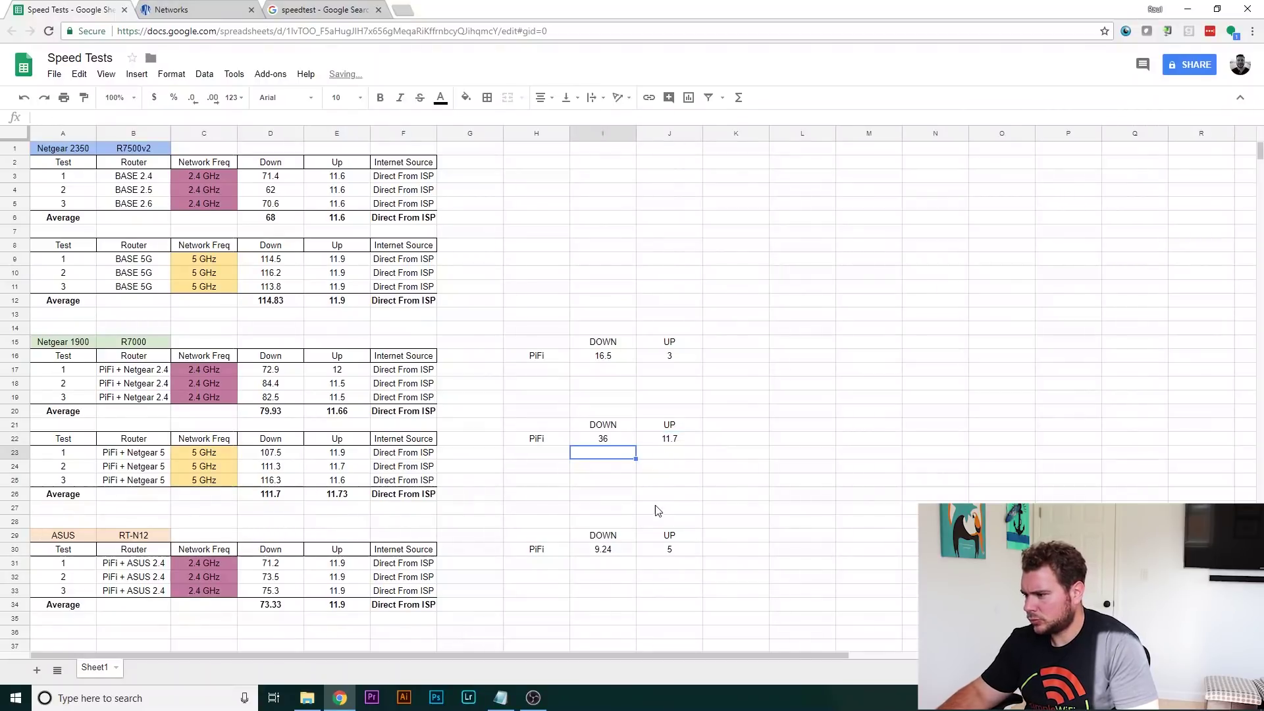
- Compare the new 36 / 11.7 values with the earlier 16.5 and baseline 107.5 download
{"action": "left_click", "coordinate": [654, 507]}
{"action": "left_click", "coordinate": [604, 438]}
{"action": "left_click", "coordinate": [608, 355]}
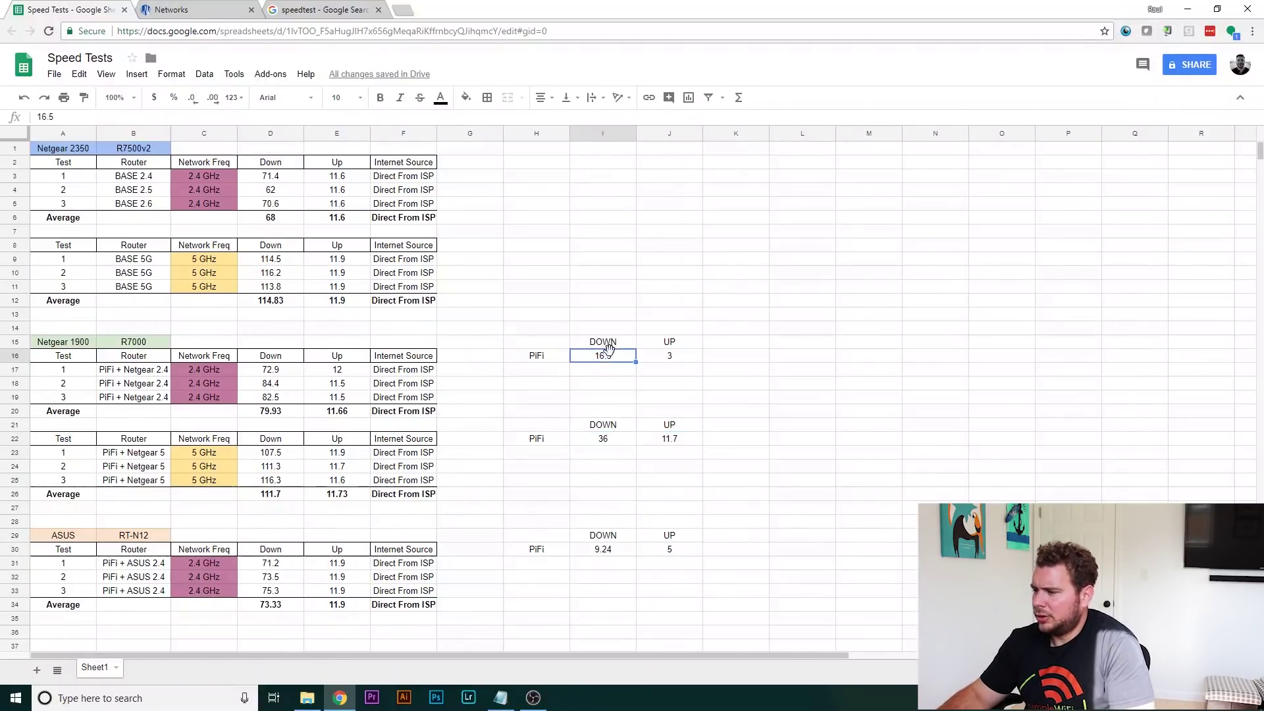
{"action": "left_click", "coordinate": [608, 440]}
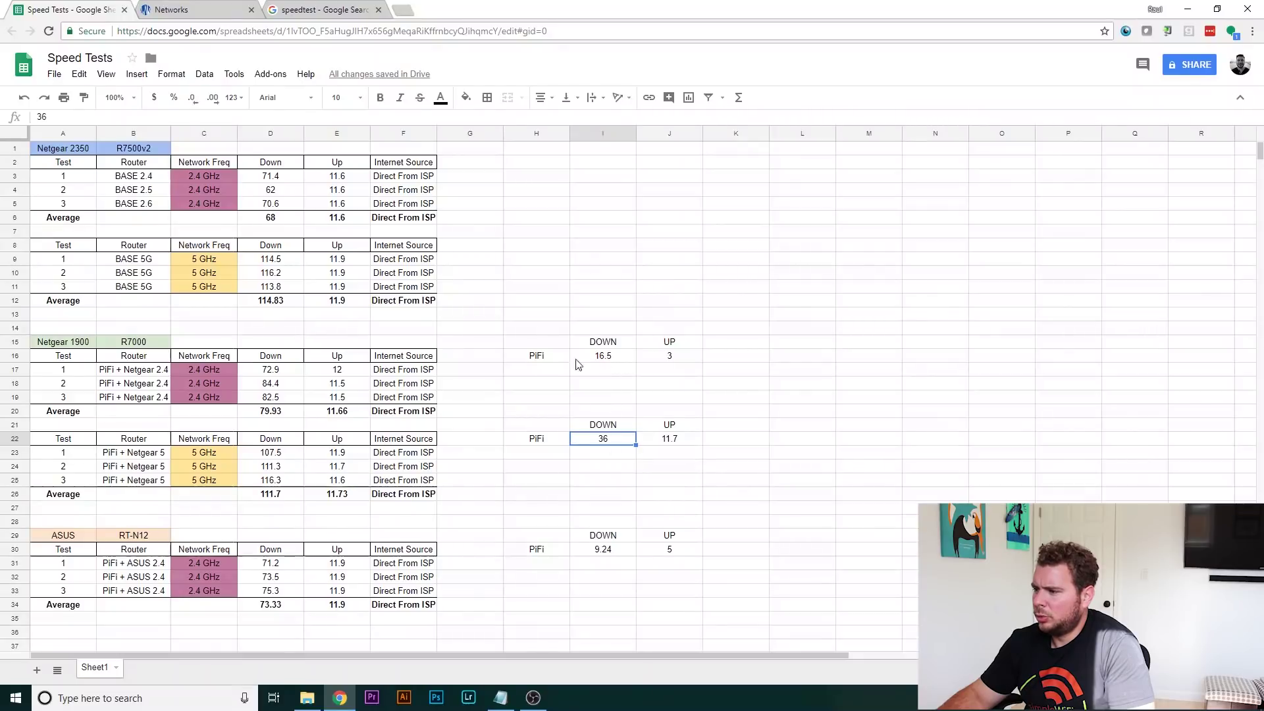
{"action": "left_click", "coordinate": [687, 442]}
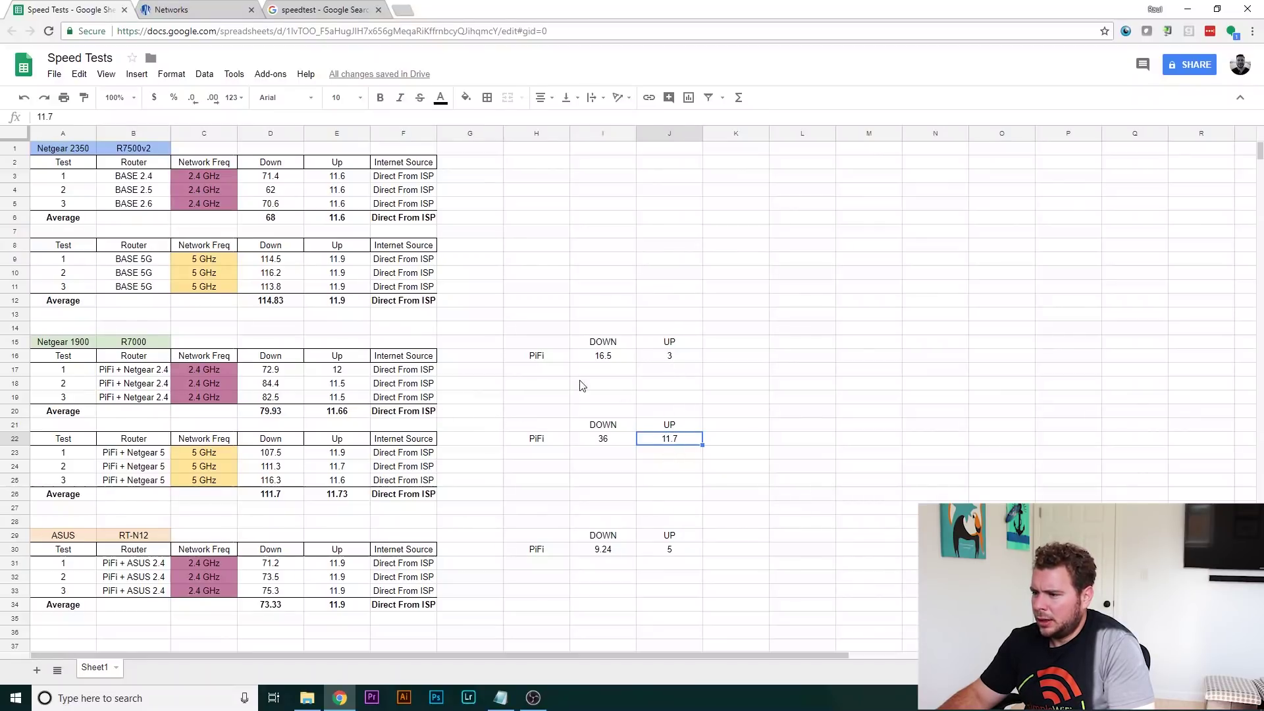
{"action": "left_click", "coordinate": [294, 455]}
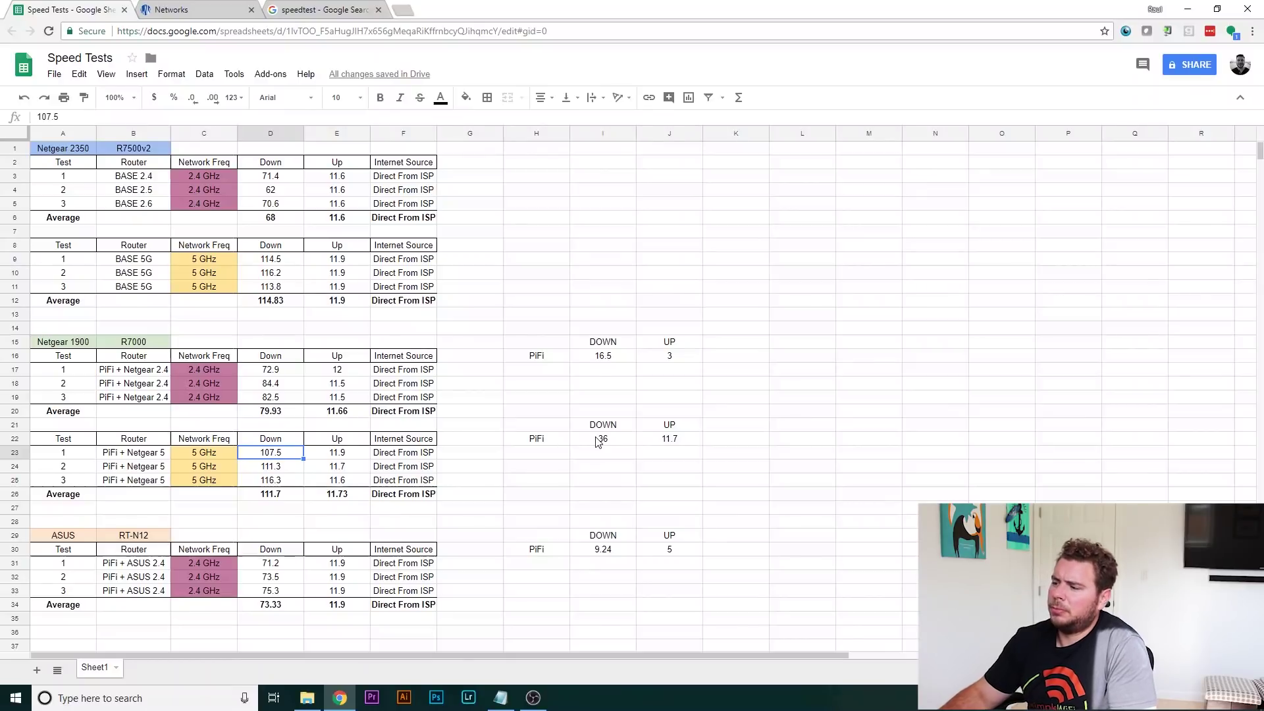
- Retry the cancelled speed test, getting 22.6 Mbps down and 1.68 up, then close the result
{"action": "key", "text": "Right"}
{"action": "key", "text": "Right"}
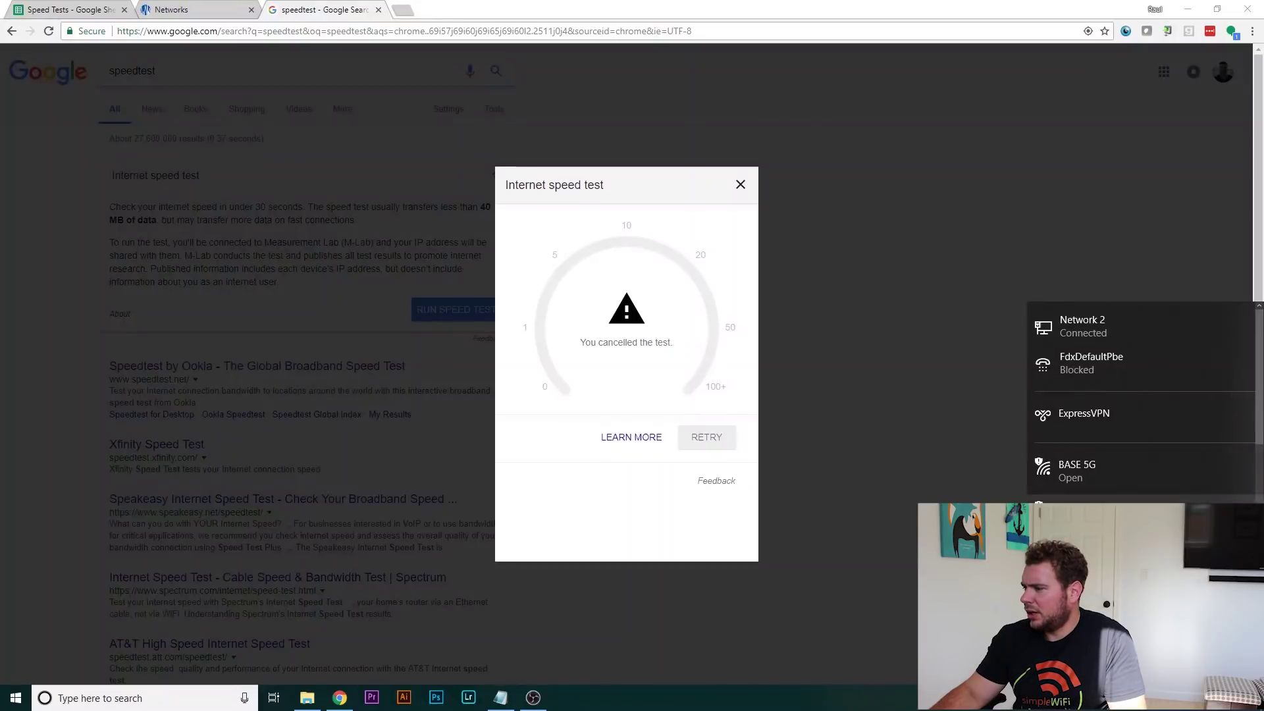
{"action": "left_click", "coordinate": [707, 437]}
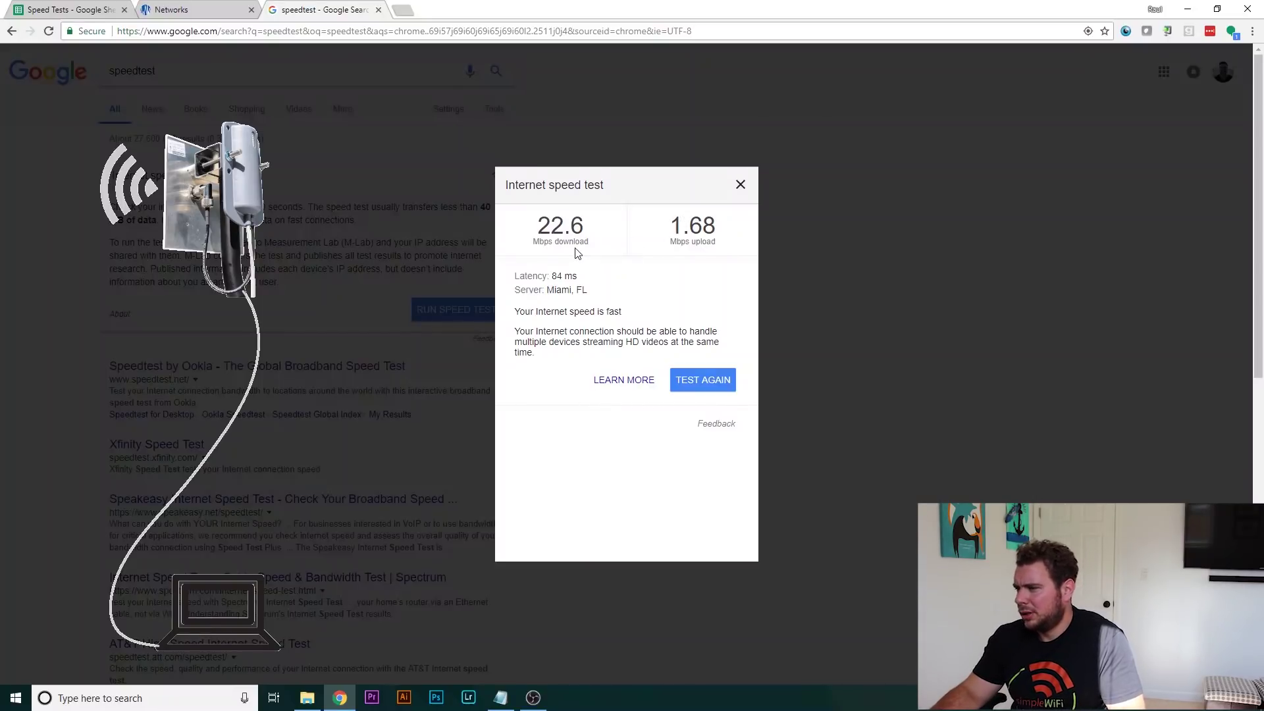
{"action": "left_click", "coordinate": [741, 186]}
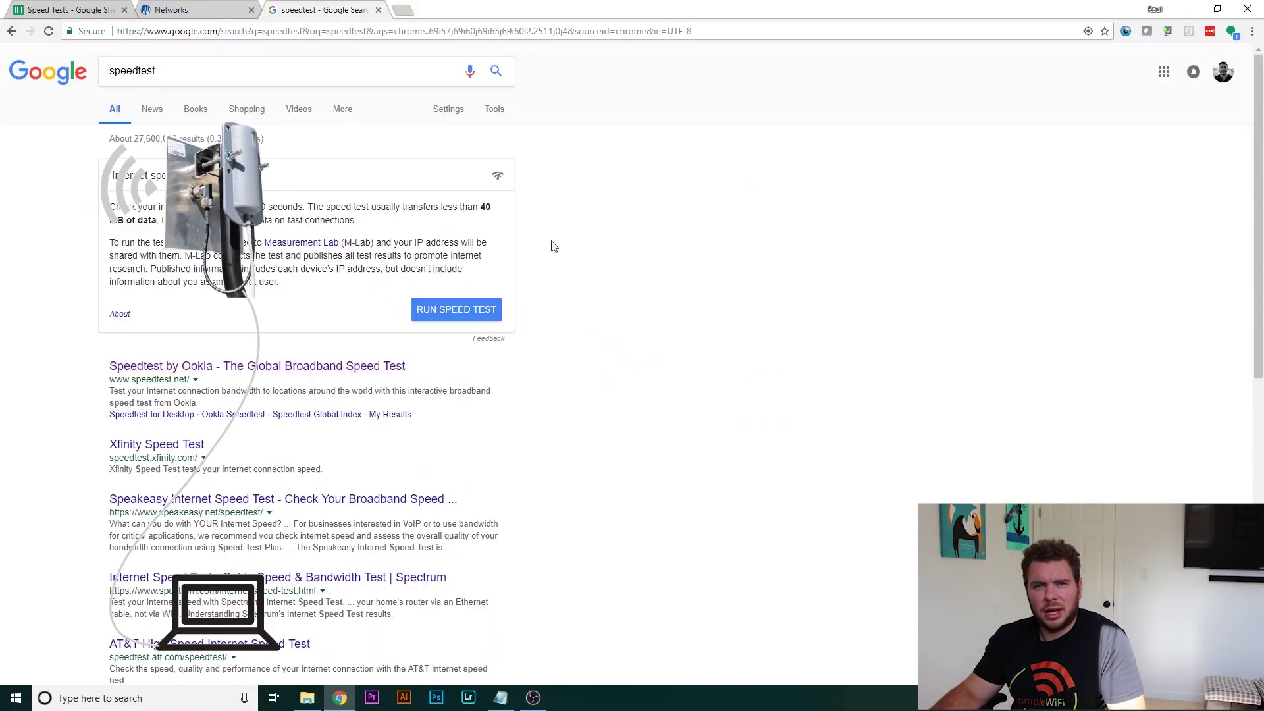